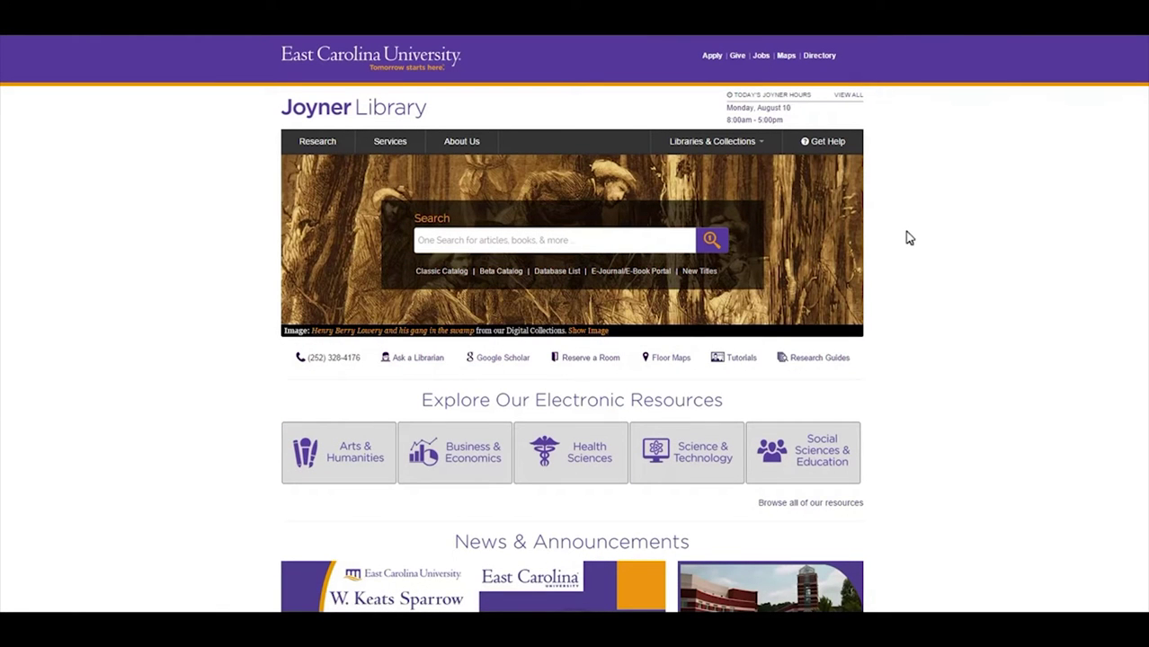
Step: Run an empty search from the library homepage to list all 677,037,662 OneSearch records
left_click(712, 241)
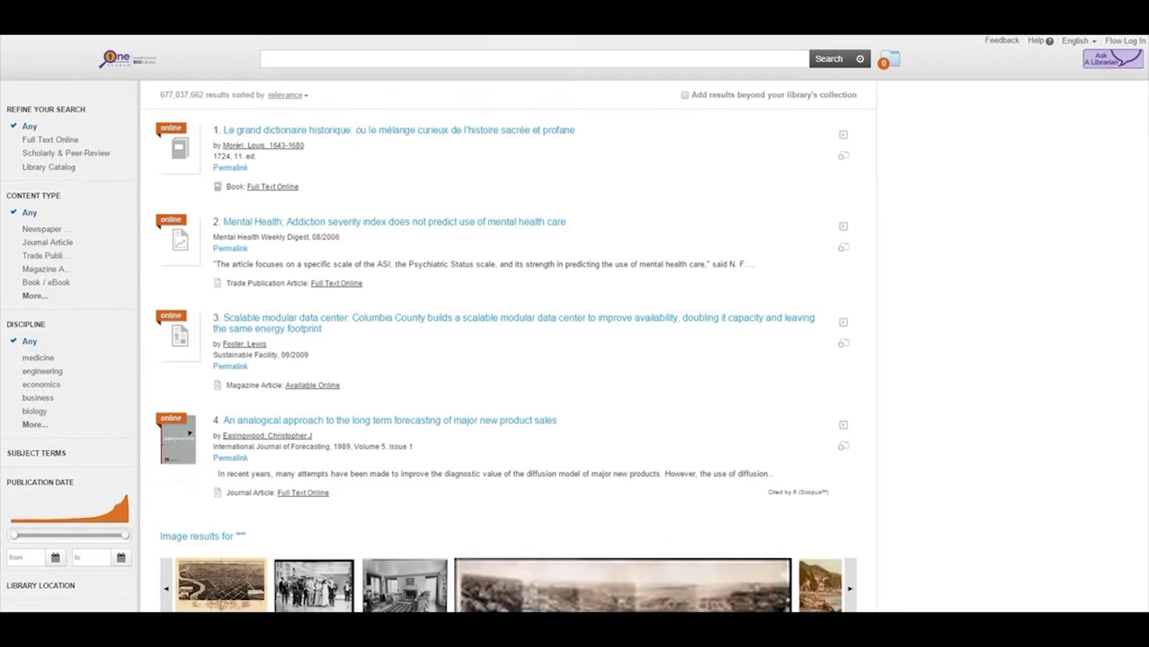
scroll(503, 346, "down", 6)
scroll(503, 346, "up", 3)
scroll(409, 159, "up", 3)
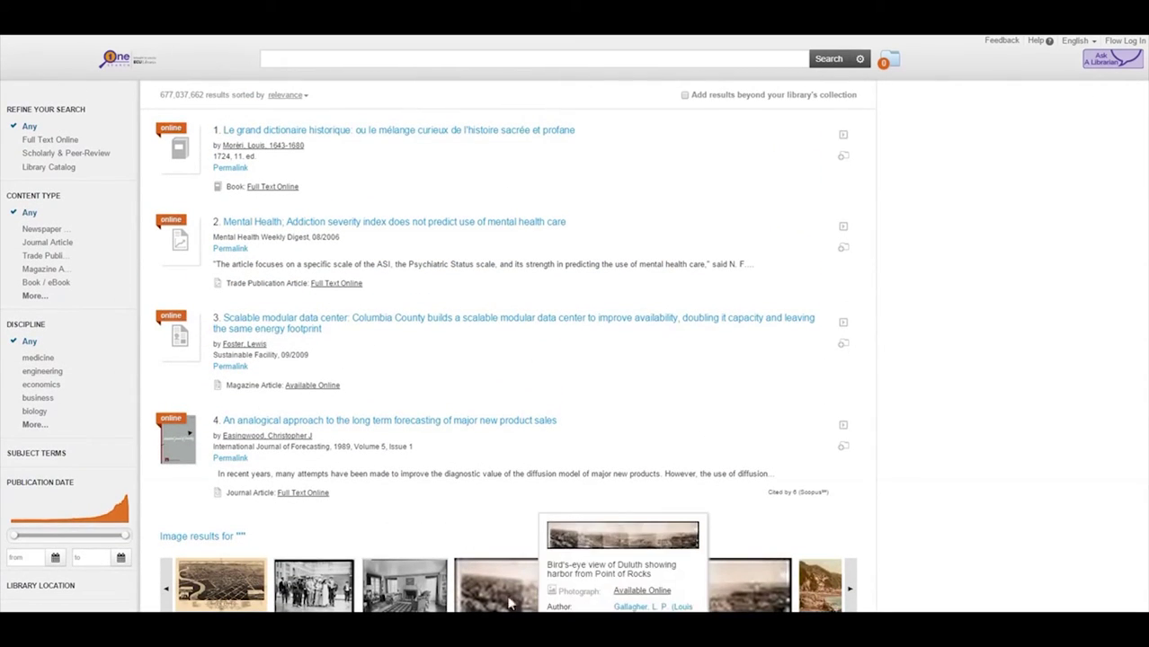
mouse_move(65, 103)
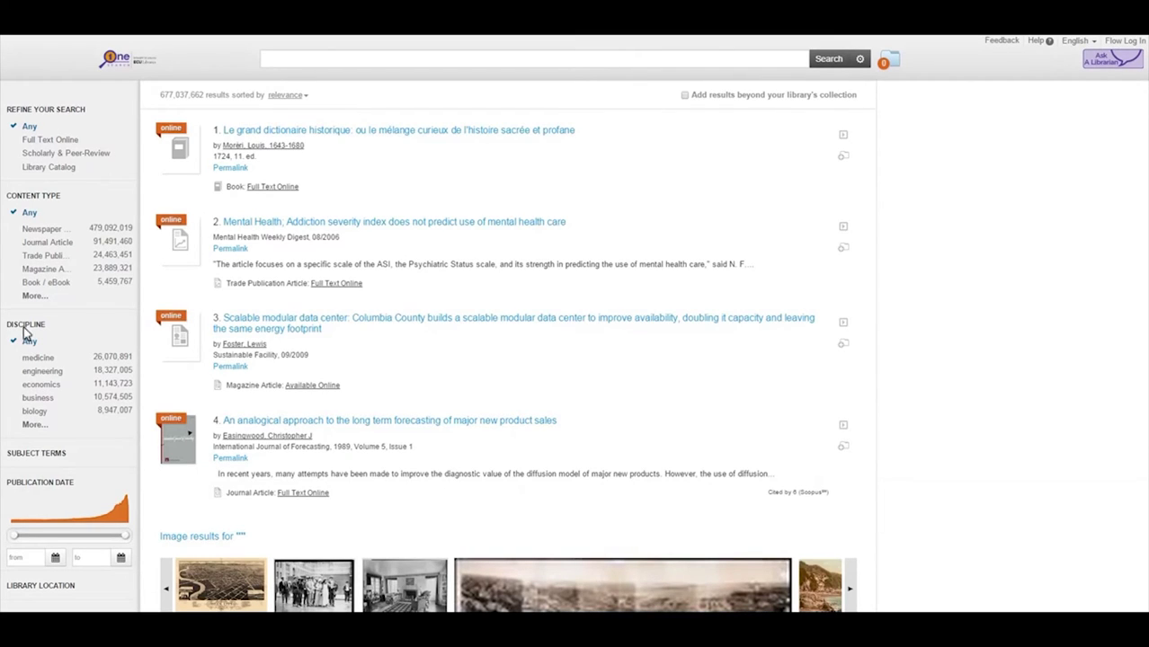
mouse_move(25, 517)
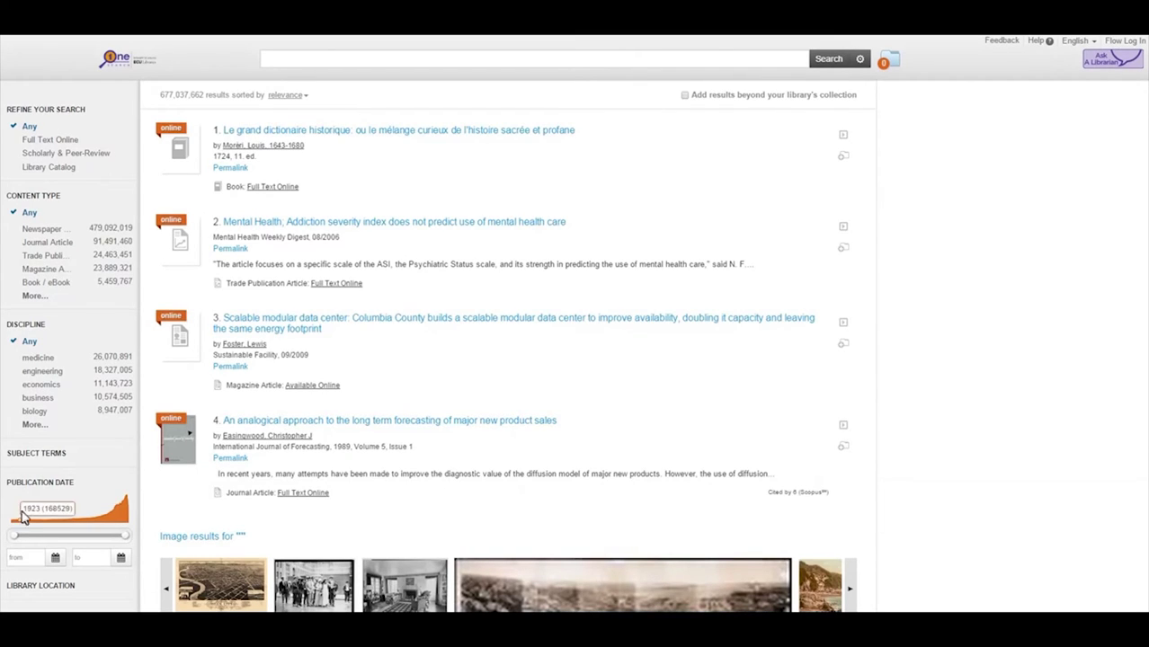
left_click(354, 63)
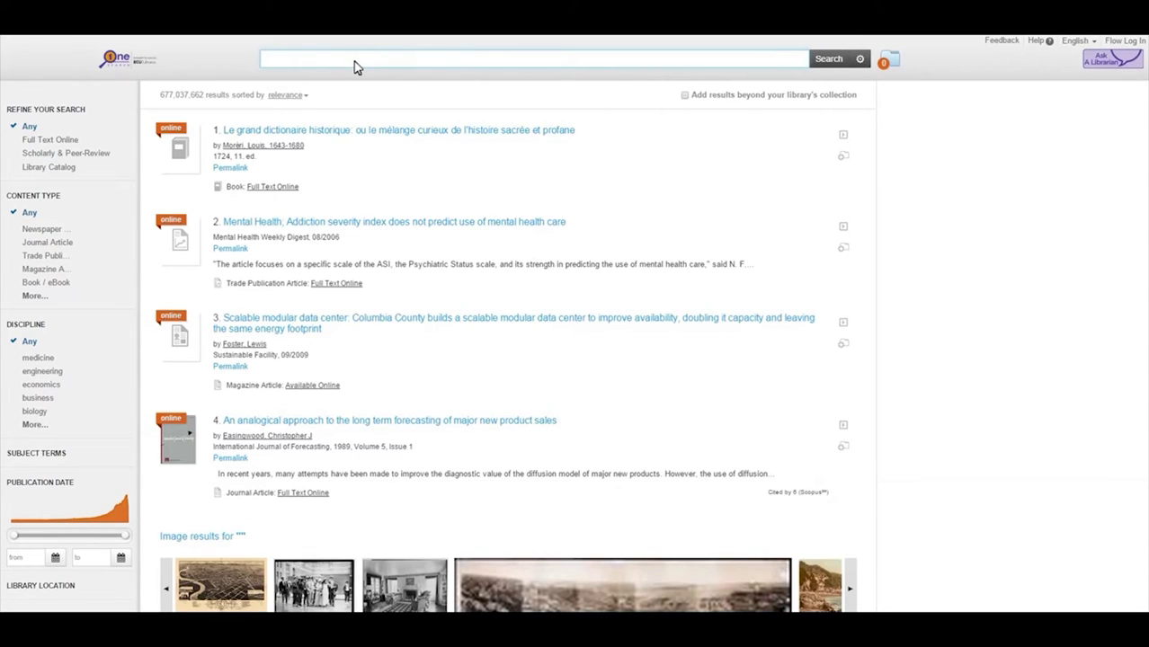
Step: Search for 'hipster culture' to get 38,676 results, then view the sort order options
type("his")
type("pster culture")
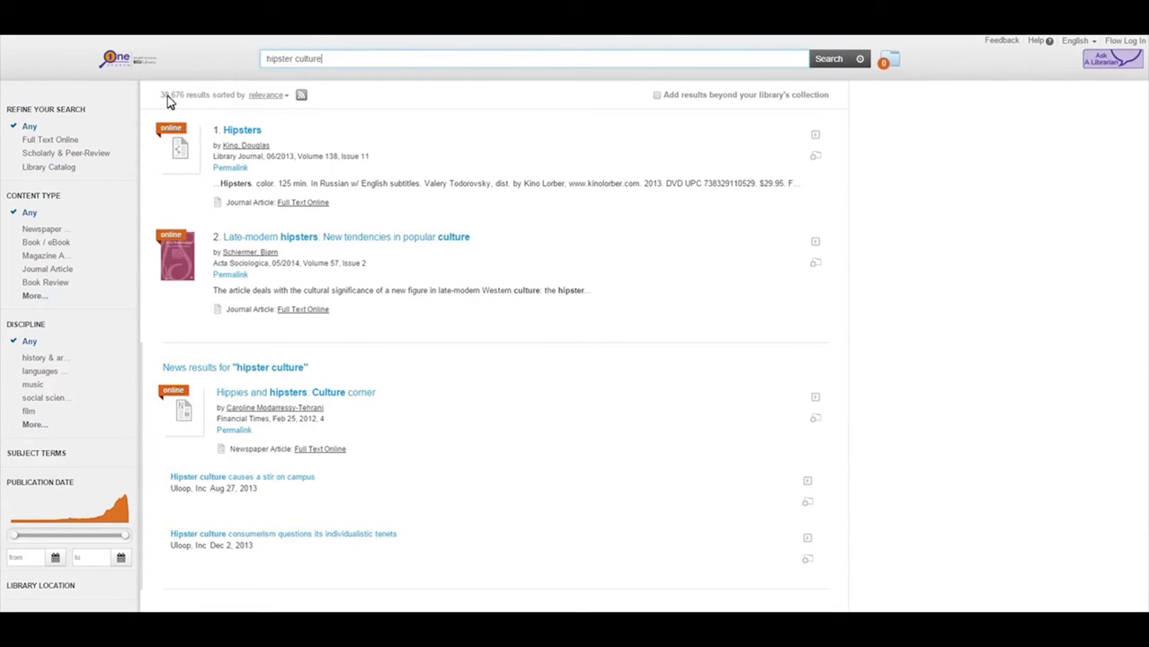
mouse_move(118, 155)
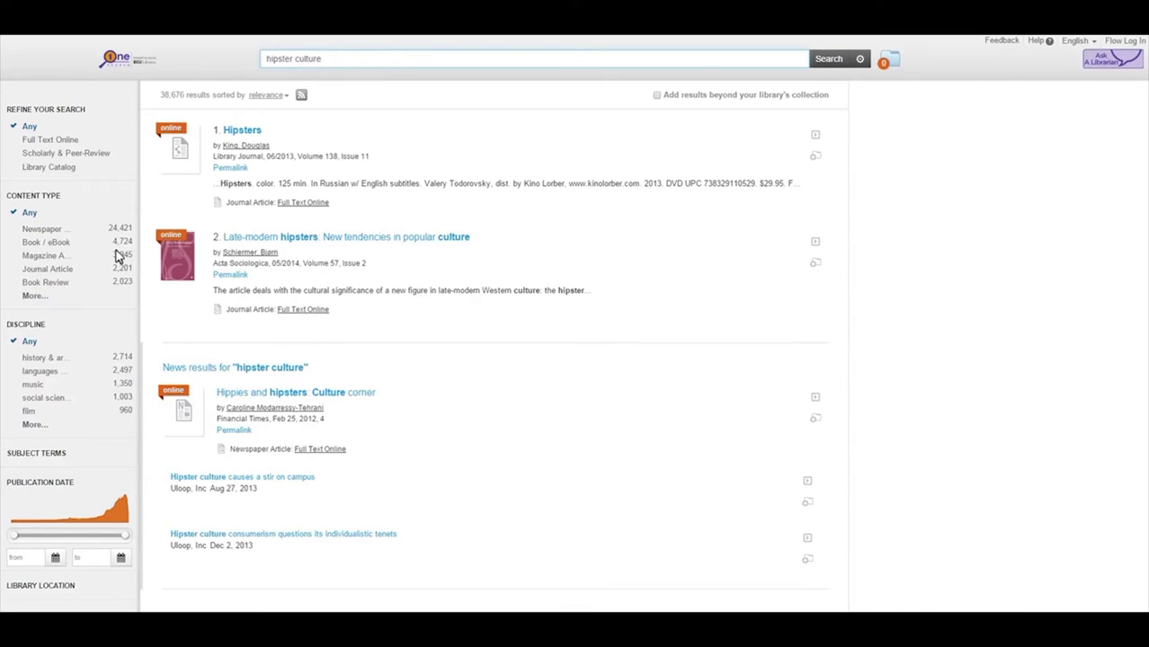
left_click(269, 96)
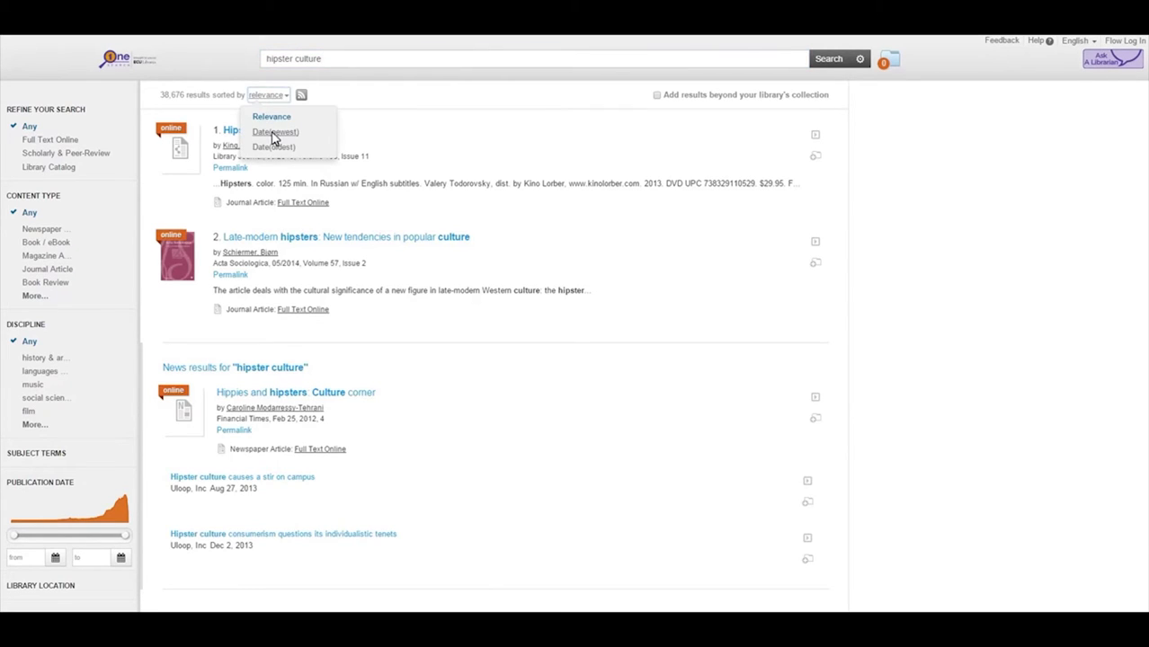
Step: Keep relevance sort, limit results to 2005 onward and Scholarly & Peer-Review, then open Late-modern hipsters
left_click(331, 106)
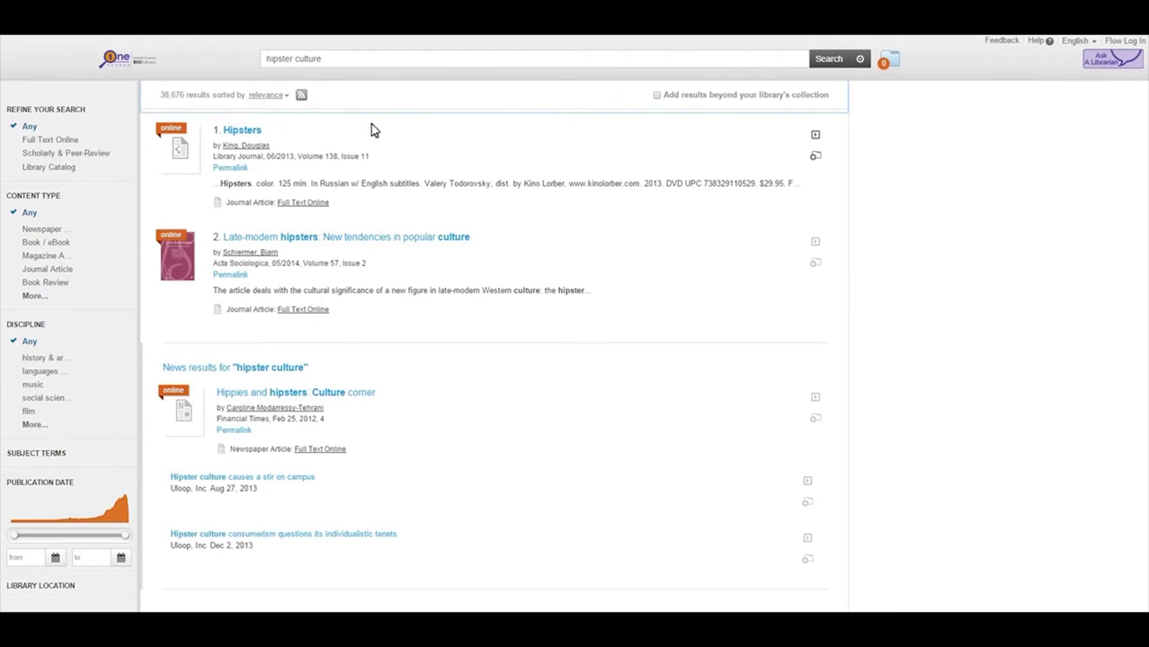
scroll(341, 180, "down", 3)
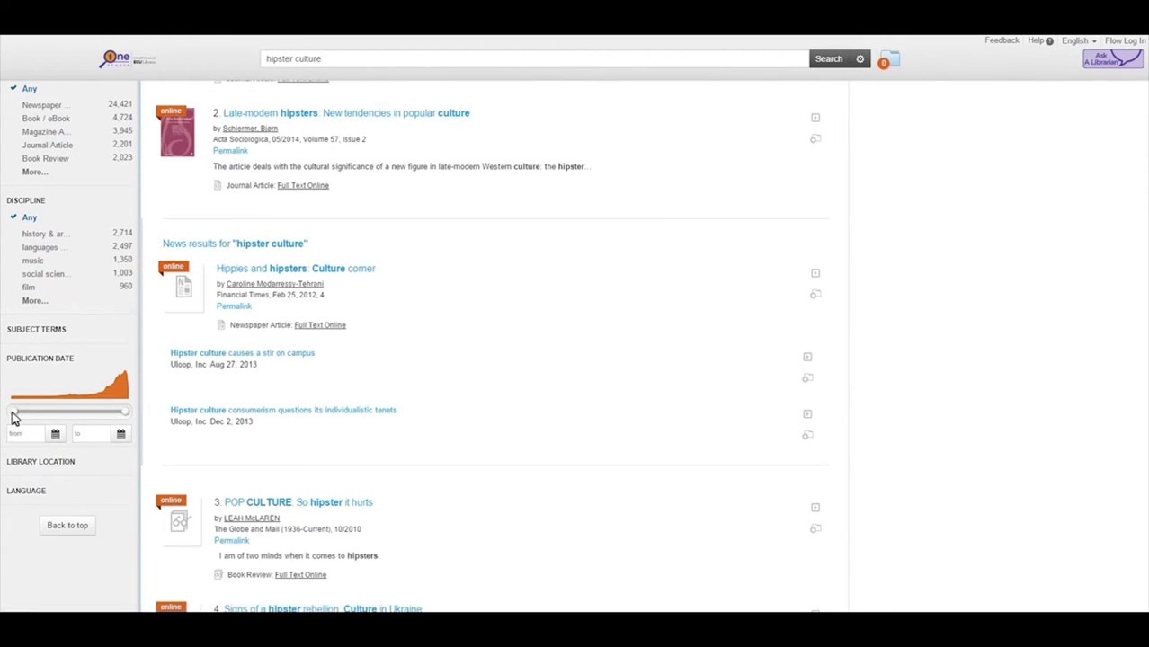
mouse_move(24, 417)
left_click_drag(24, 417, 120, 416)
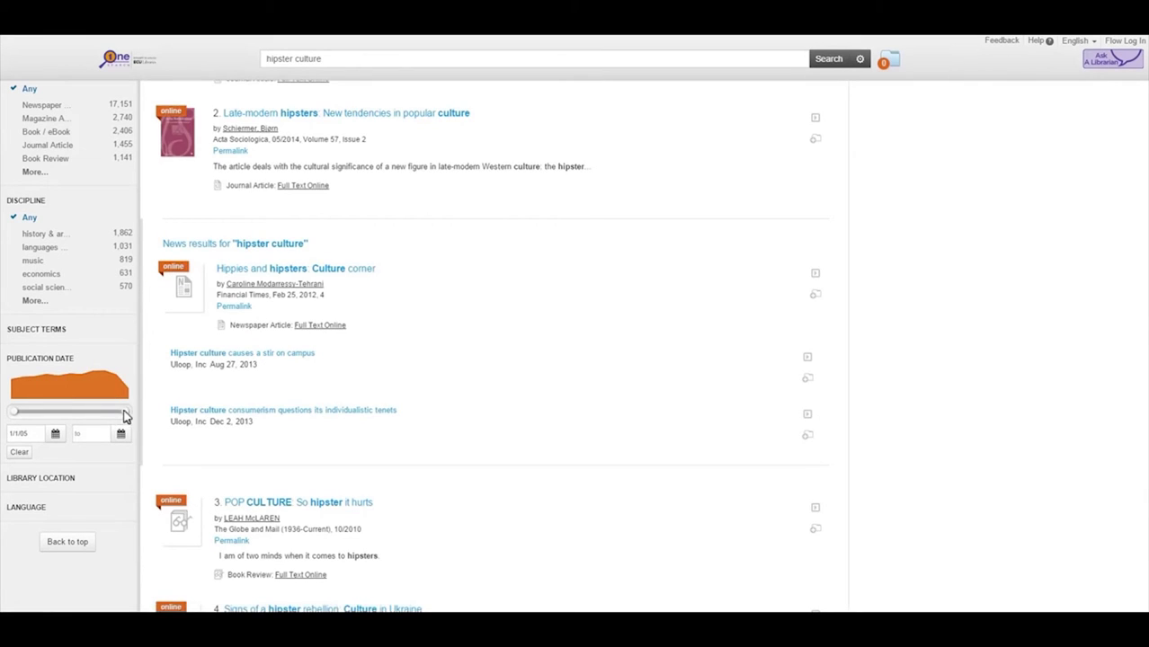
left_click(59, 541)
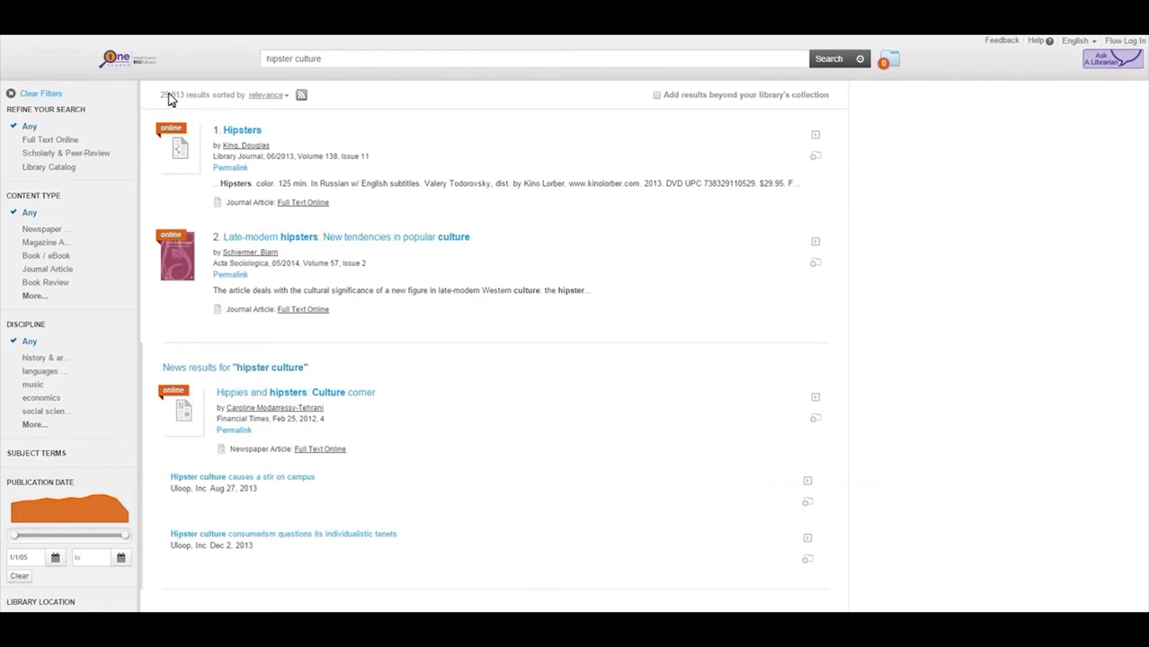
left_click(51, 155)
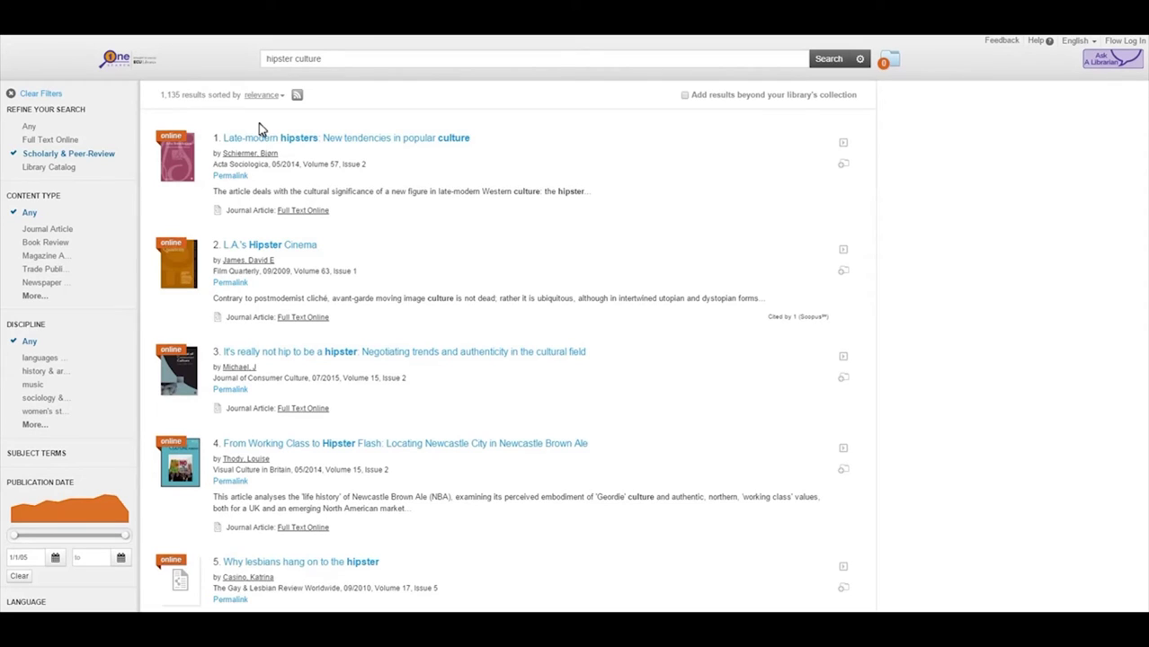
left_click(435, 142)
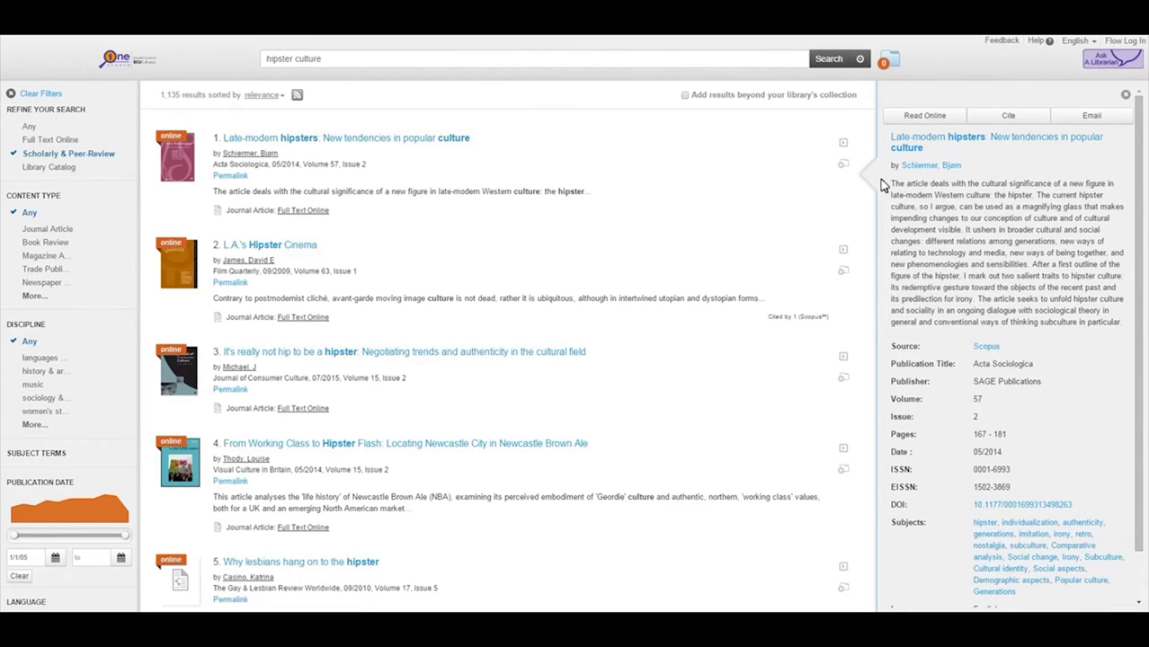
left_click_drag(891, 184, 1123, 329)
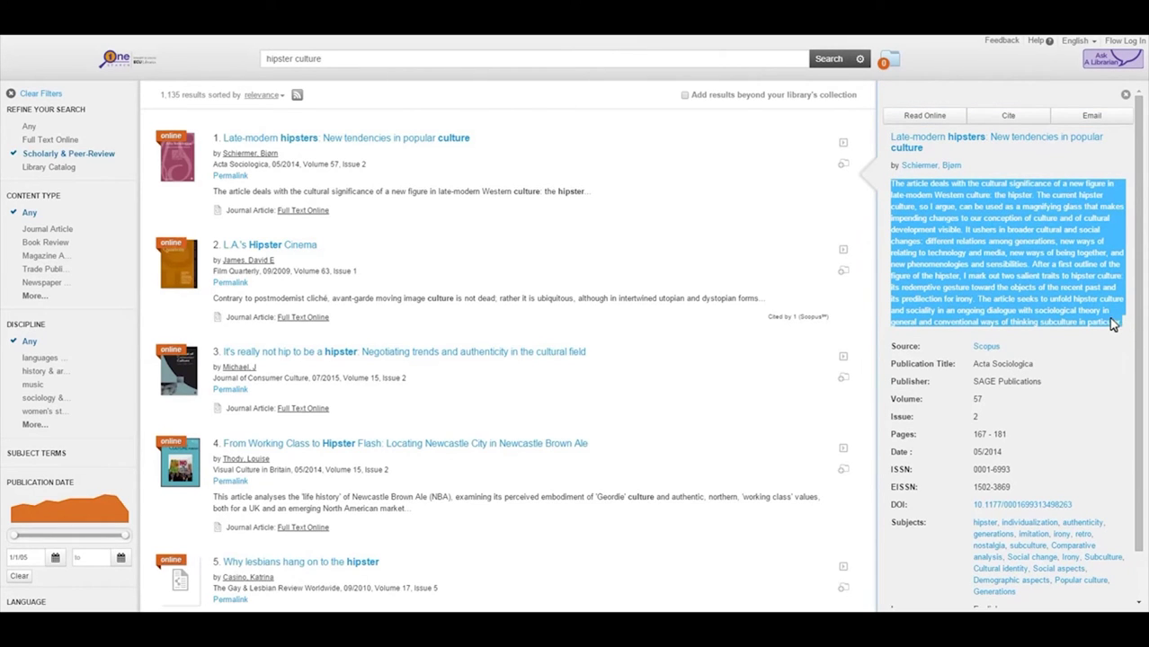
left_click(1117, 325)
scroll(1034, 335, "down", 1)
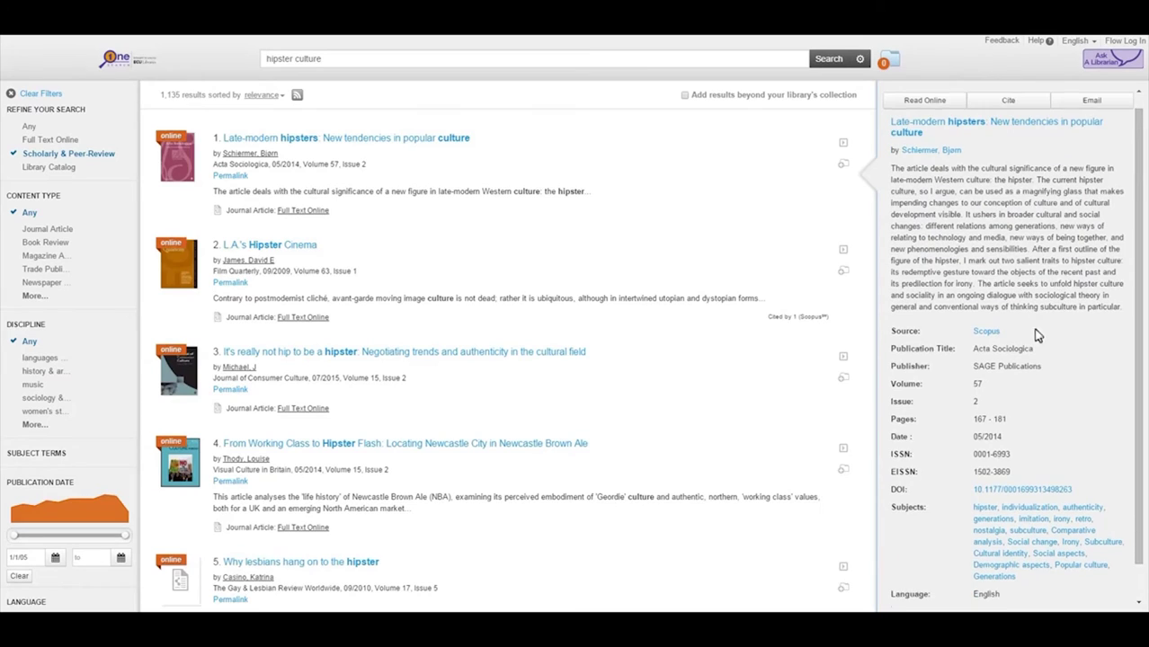
scroll(1033, 271, "down", 2)
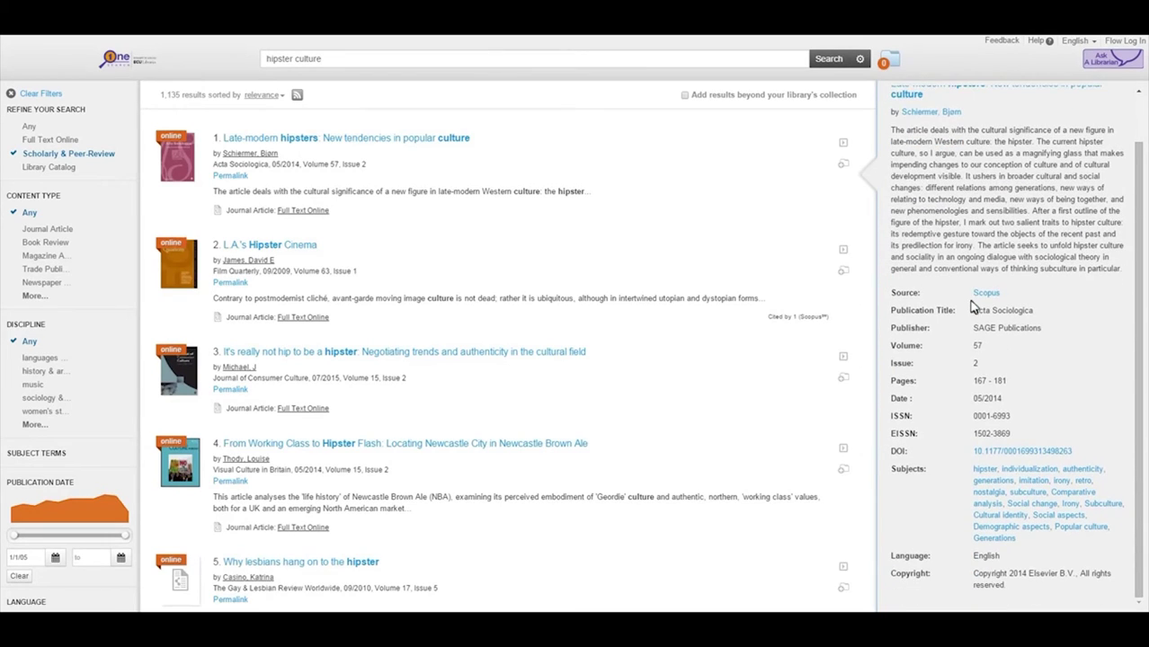
left_click_drag(1032, 311, 974, 319)
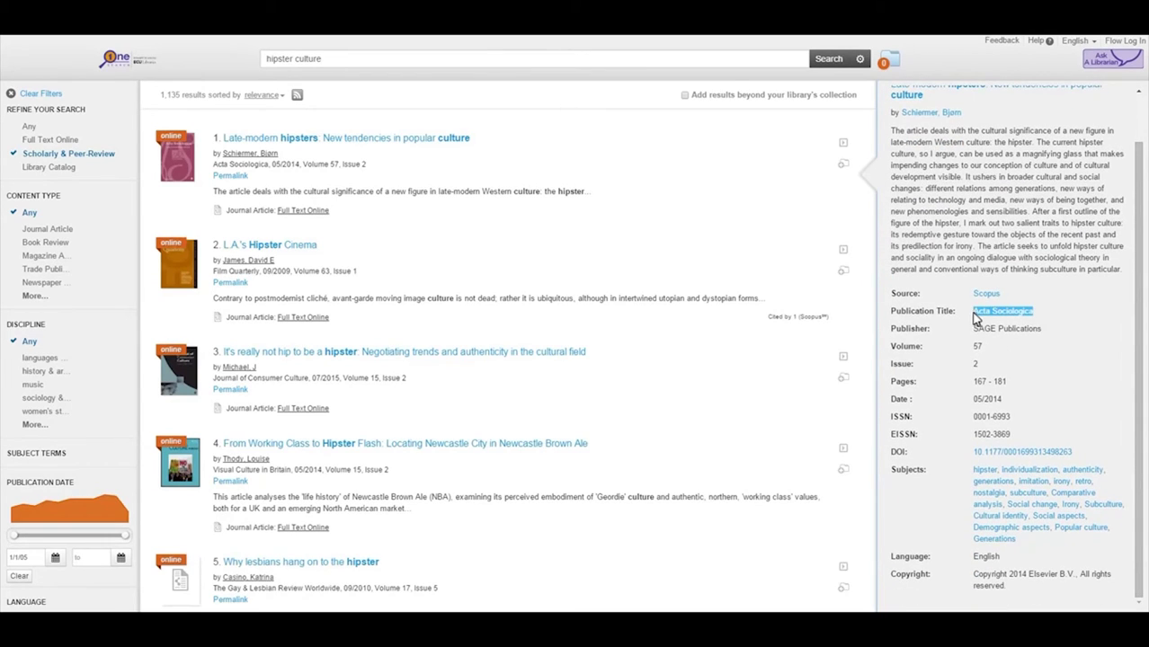
left_click(980, 330)
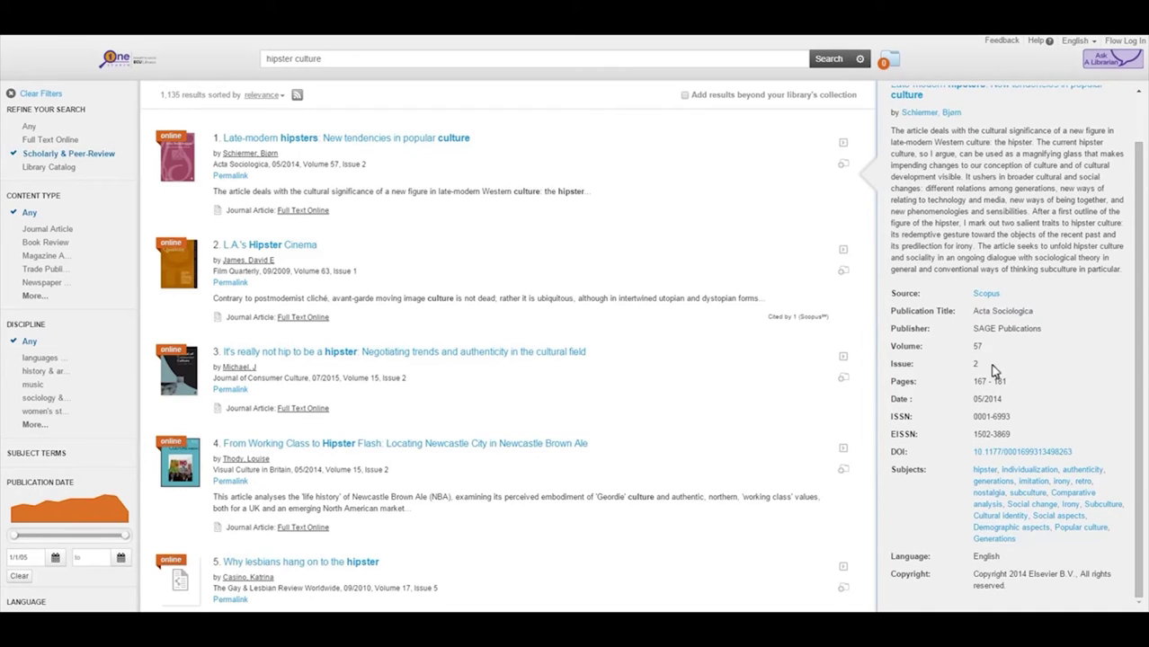
scroll(978, 350, "down", 1)
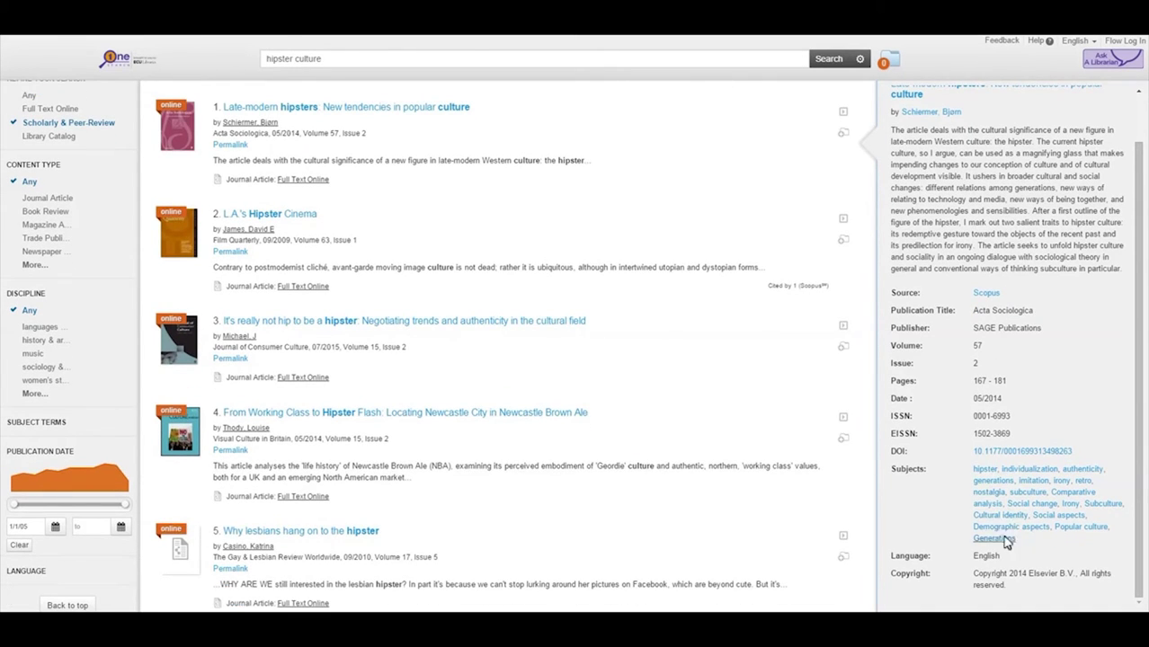
scroll(1004, 517, "up", 1)
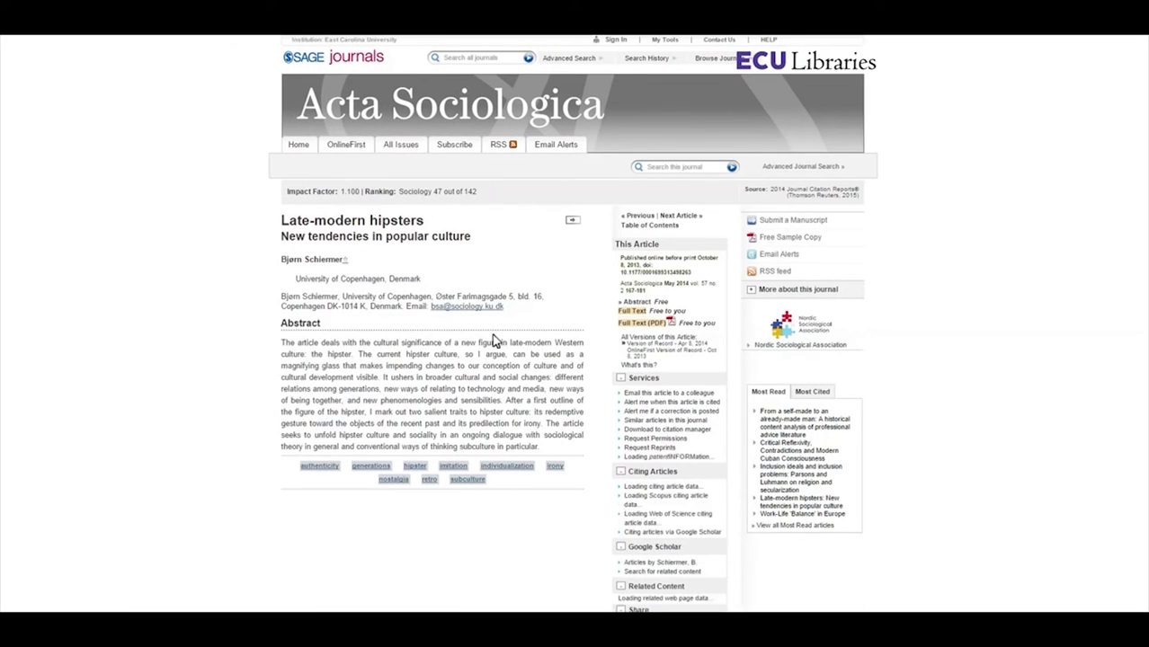
Step: Open the Late-modern hipsters full-text PDF on SAGE Journals and scroll through it
left_click(640, 326)
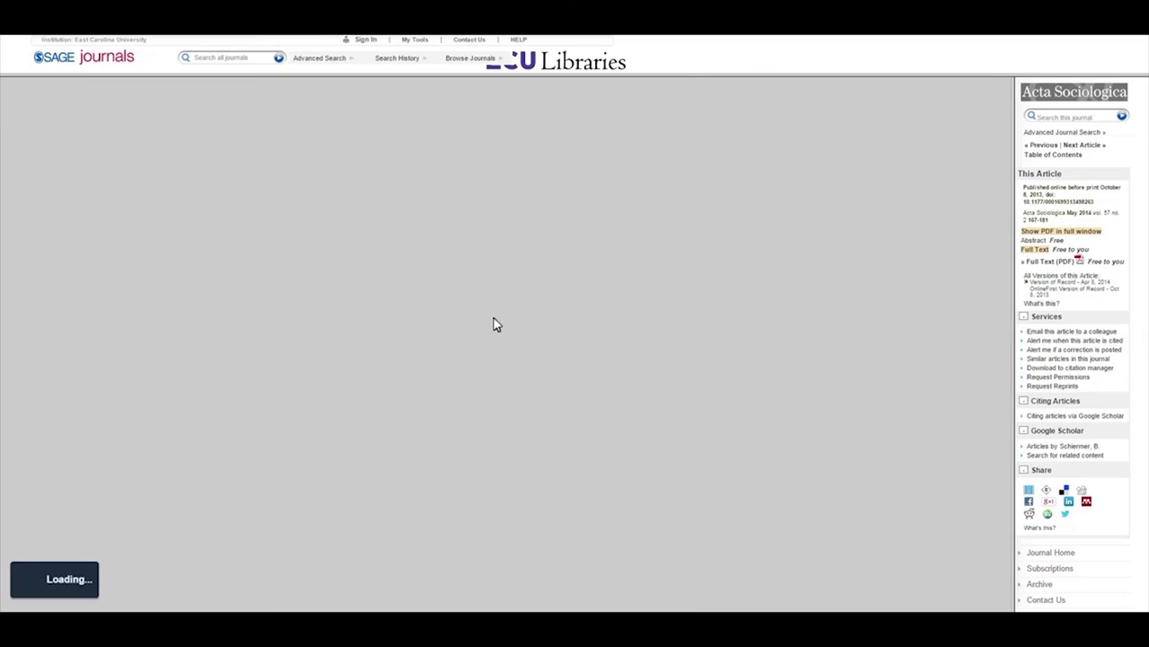
scroll(493, 324, "down", 3)
scroll(493, 325, "down", 9)
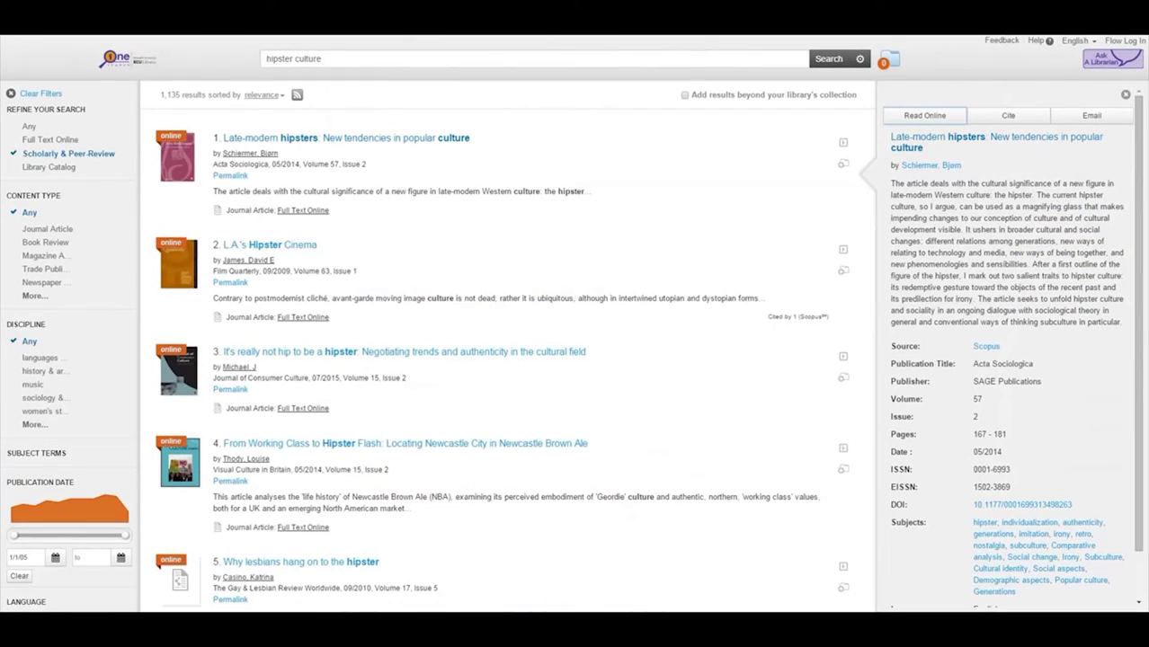
Step: Format the Late-modern hipsters citation in APA style, select its text, and check Export As options
left_click(1014, 118)
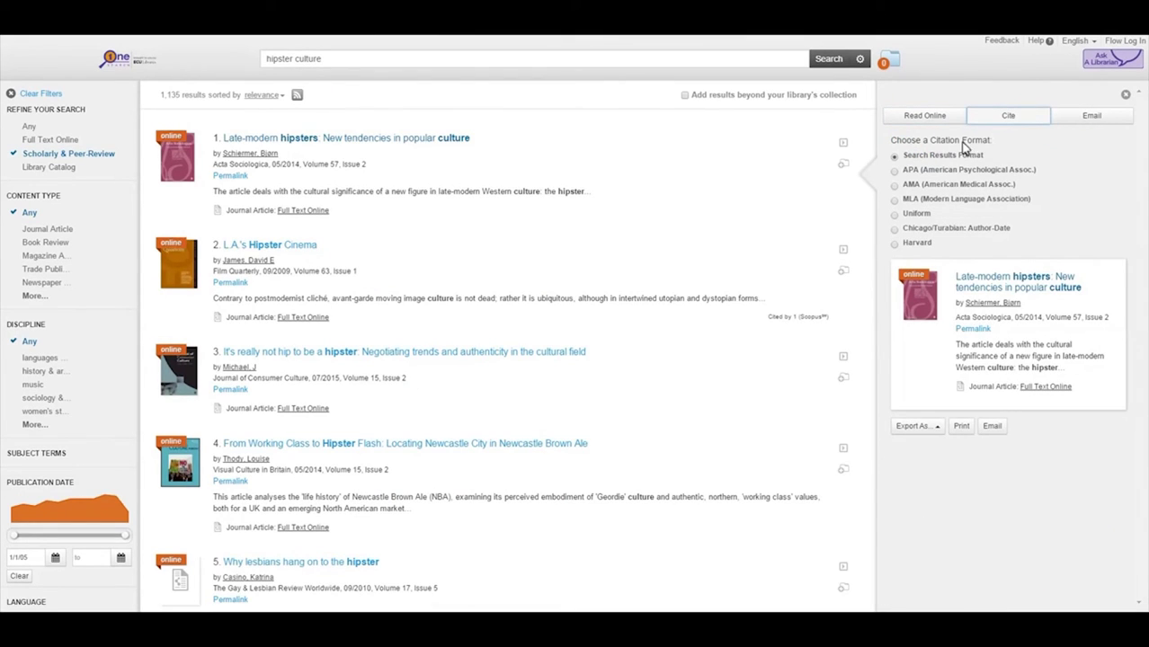
left_click(893, 171)
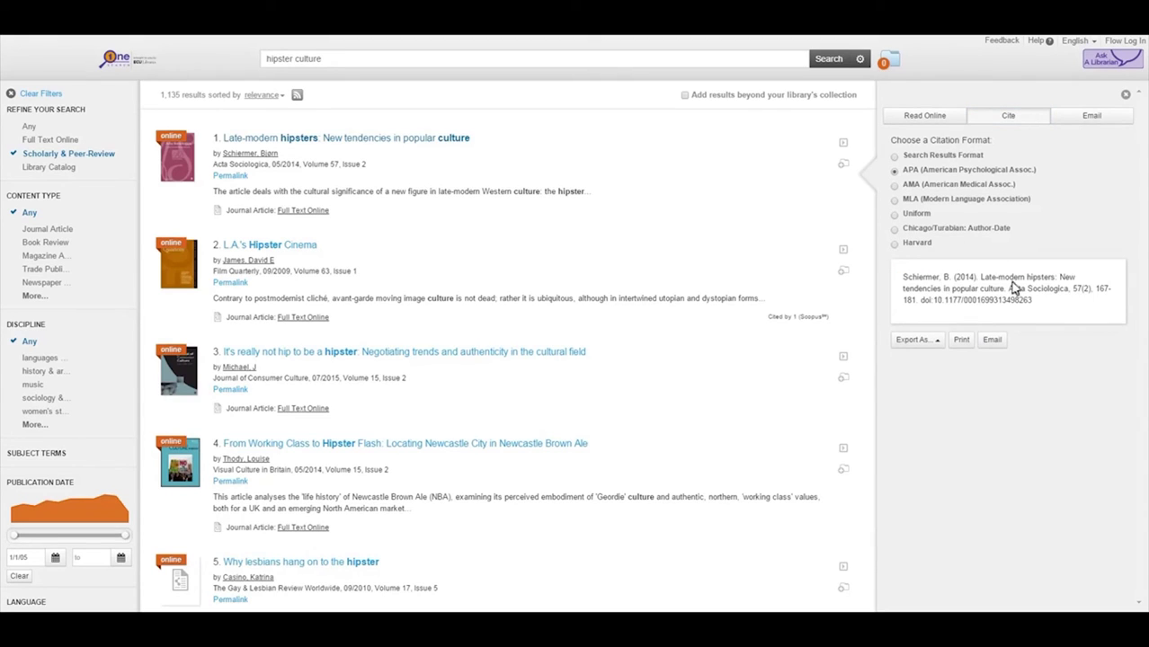
left_click_drag(1034, 301, 899, 280)
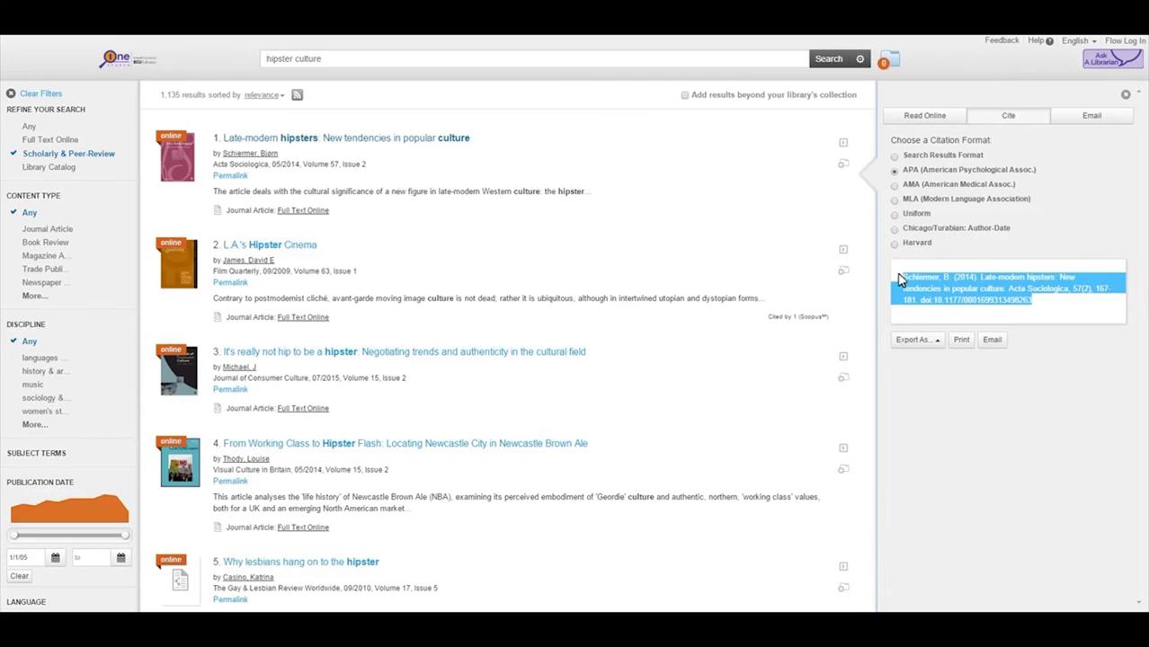
left_click(942, 290)
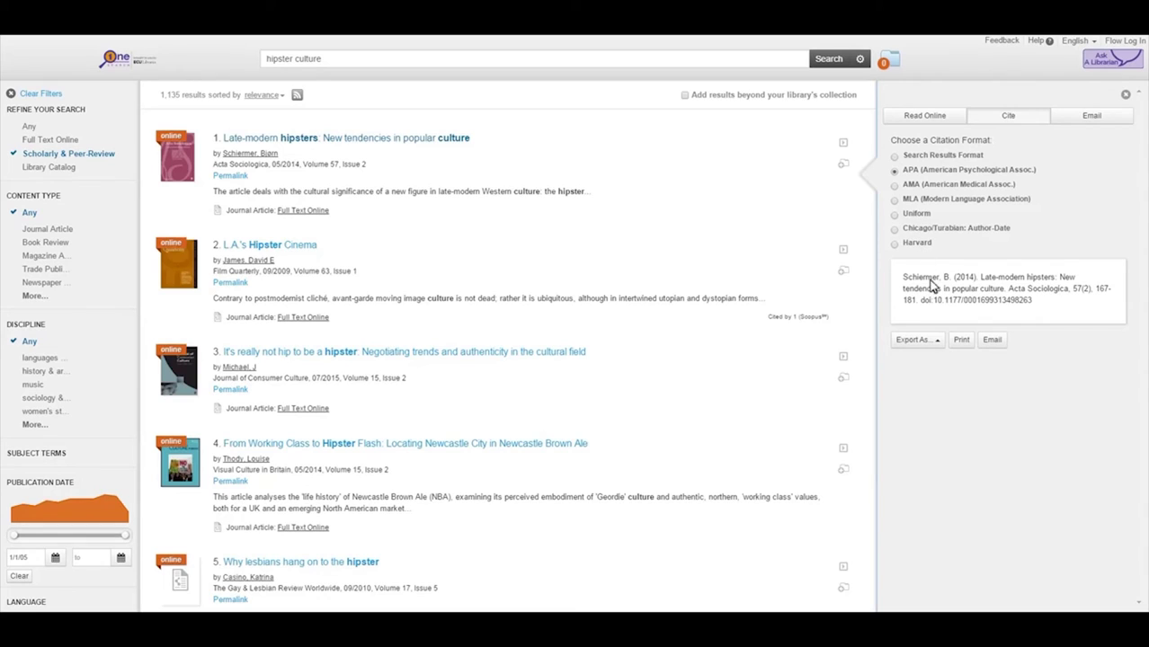
left_click(936, 347)
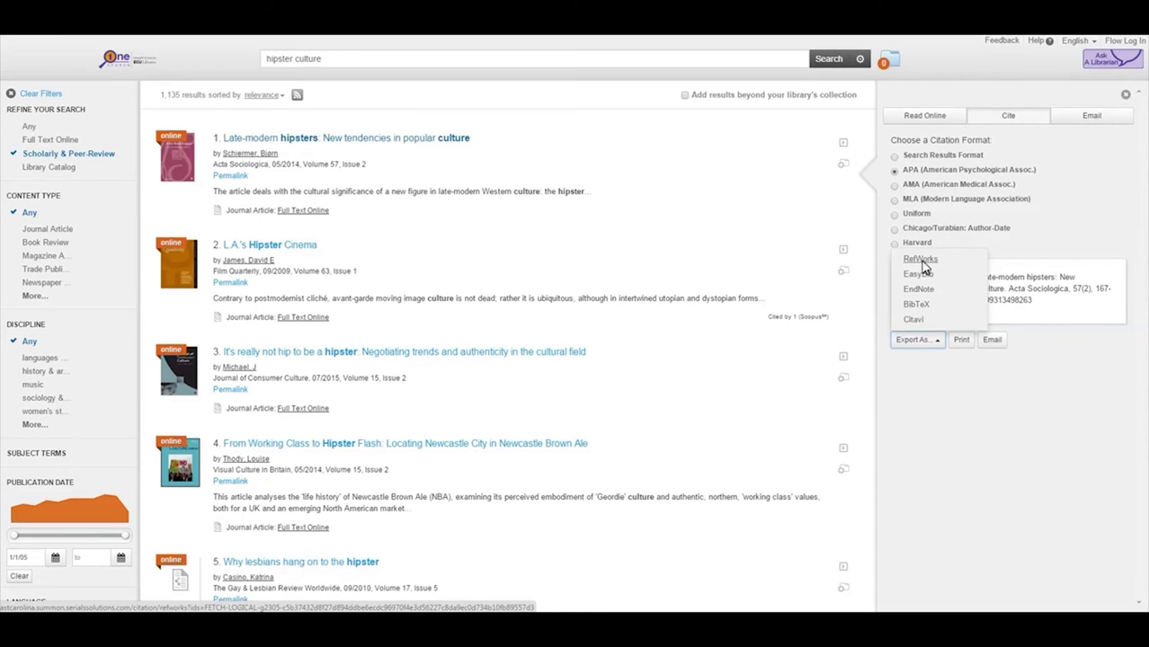
left_click(1007, 390)
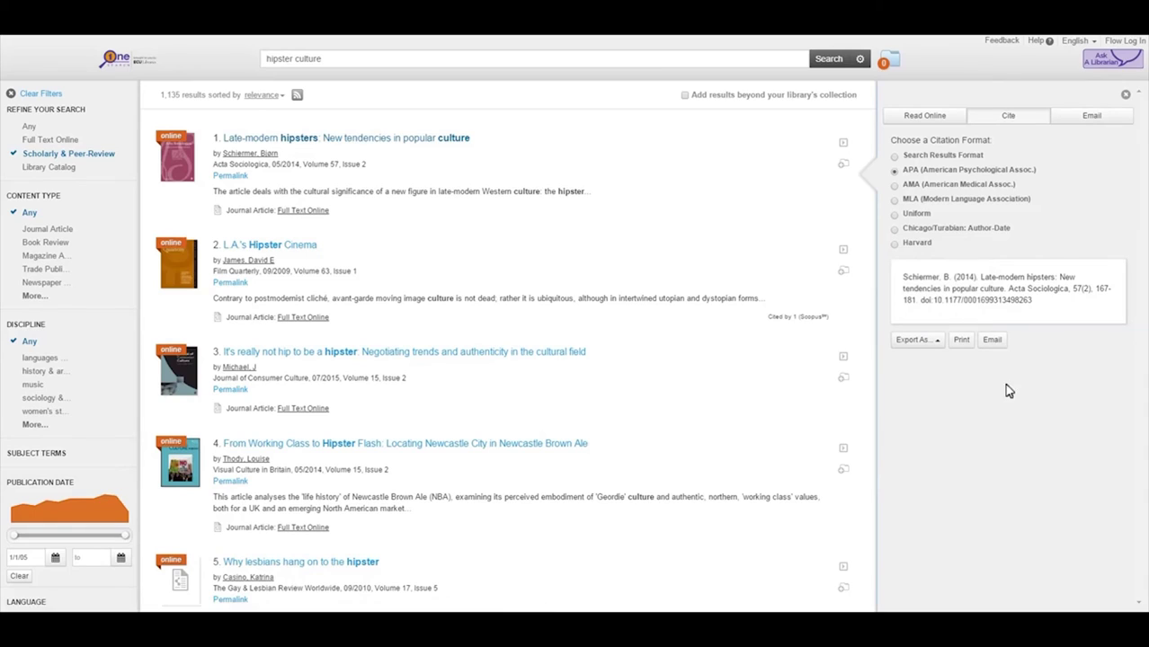
Step: Try the Email tab's recipient field, then close the article's side panel
left_click(1095, 123)
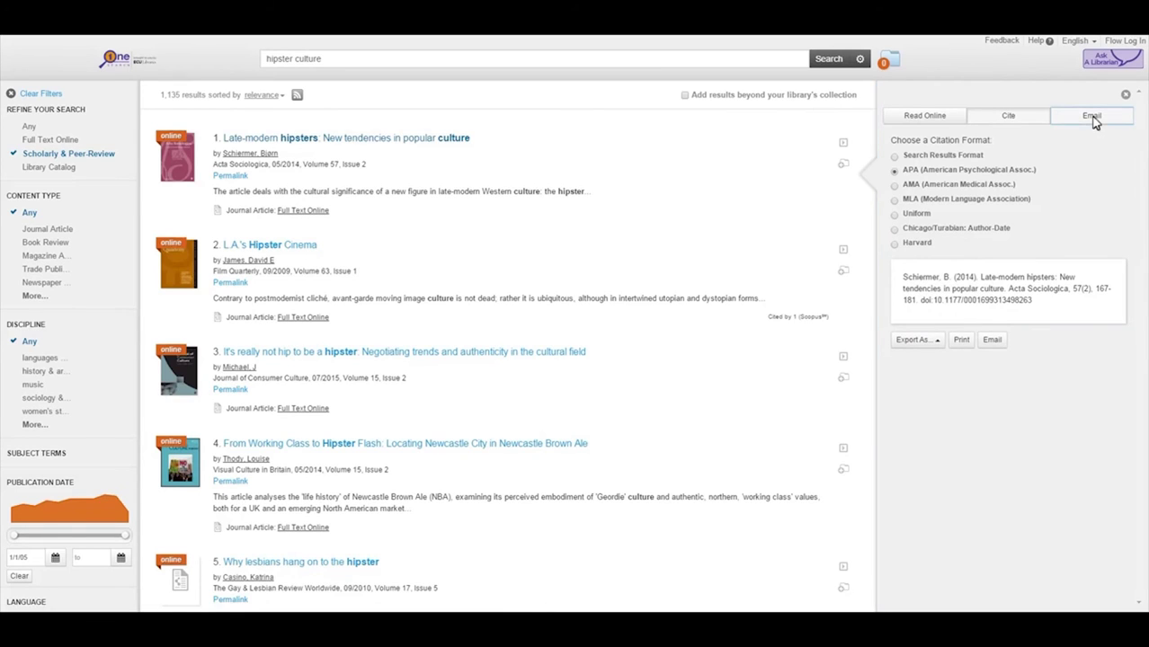
left_click(976, 161)
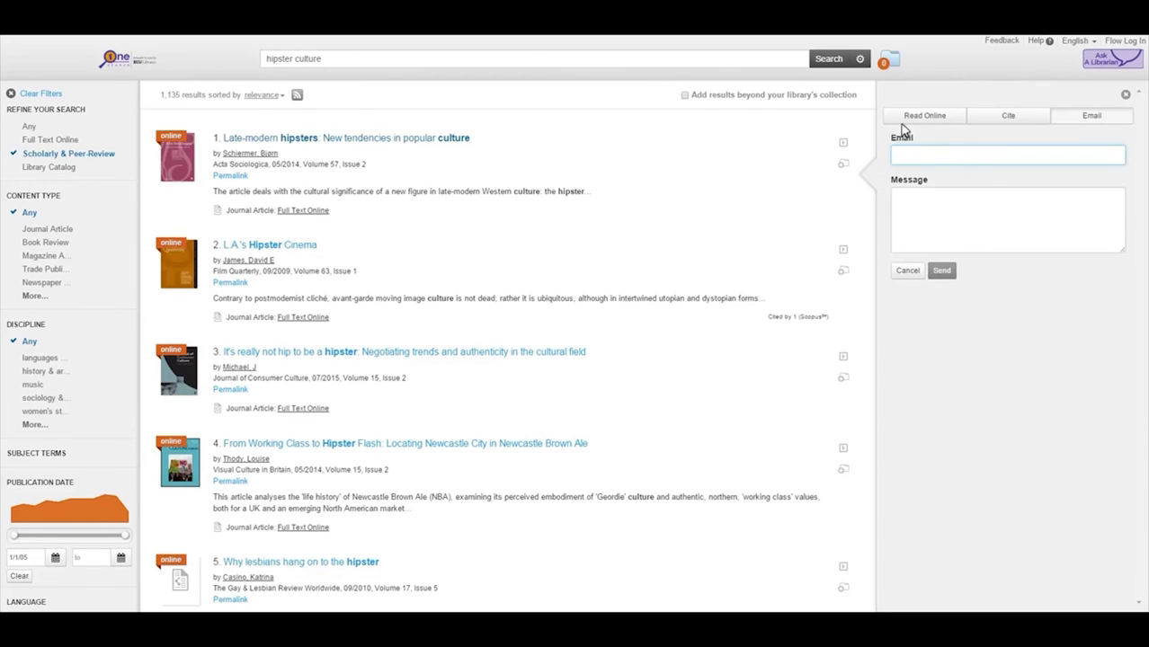
left_click(144, 105)
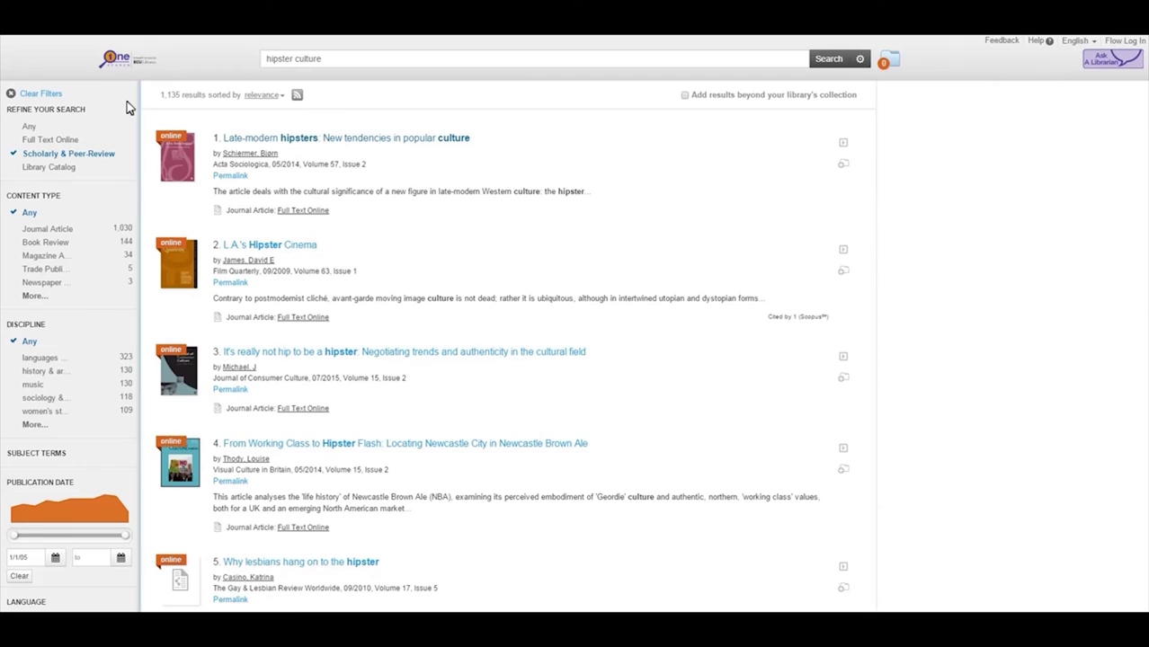
mouse_move(799, 212)
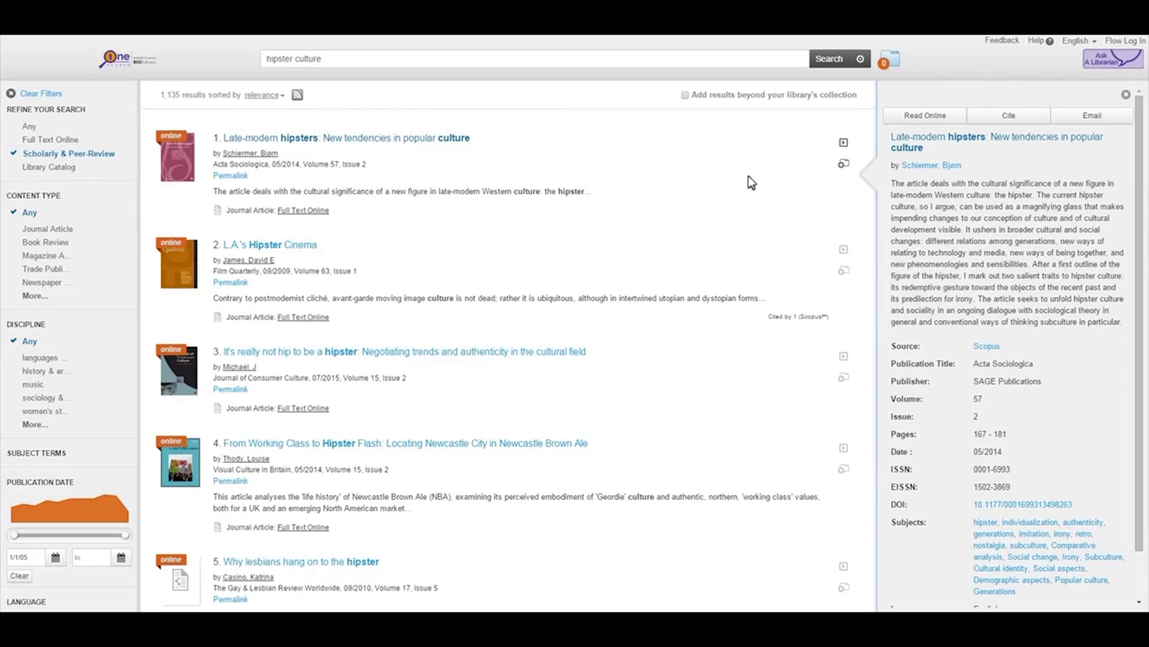
Step: Save results 1, 3, 7 and 8, Late-modern hipsters through Covert distinction, to the temporary folder
left_click(843, 164)
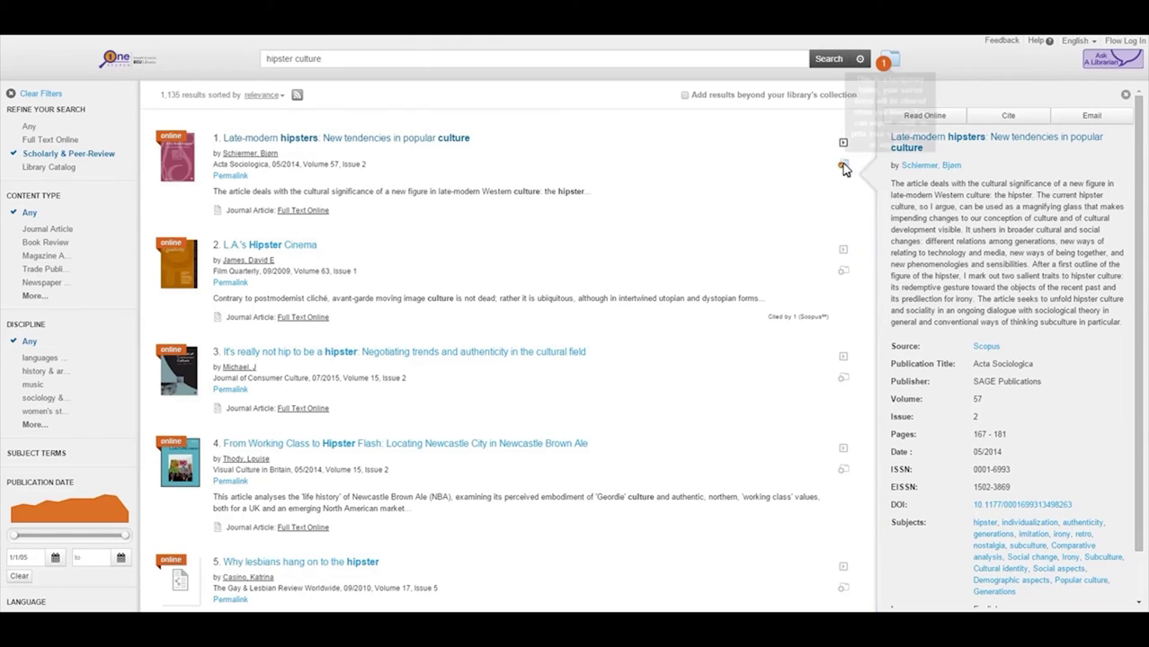
left_click(844, 378)
scroll(845, 395, "down", 3)
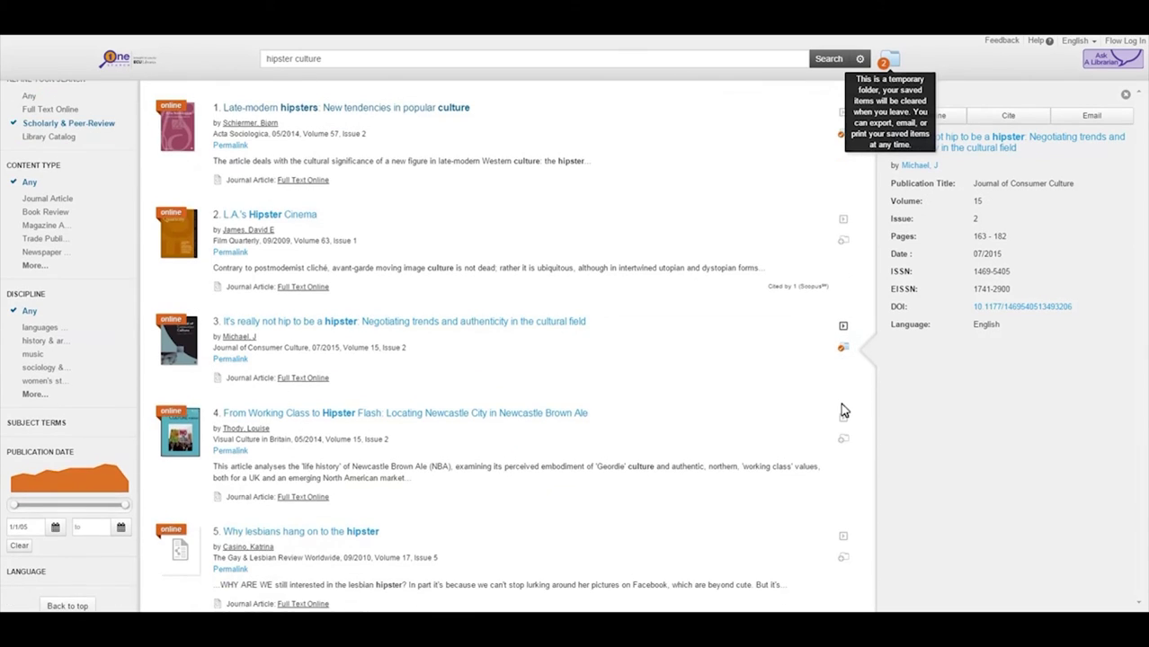
scroll(846, 405, "down", 3)
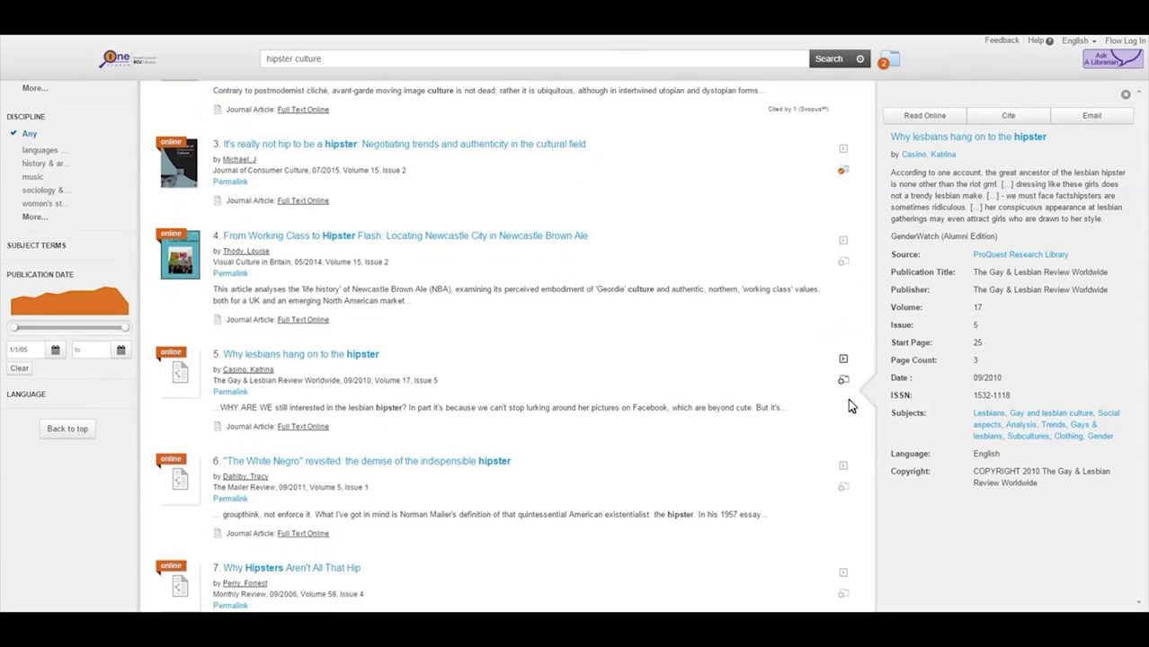
scroll(852, 405, "down", 4)
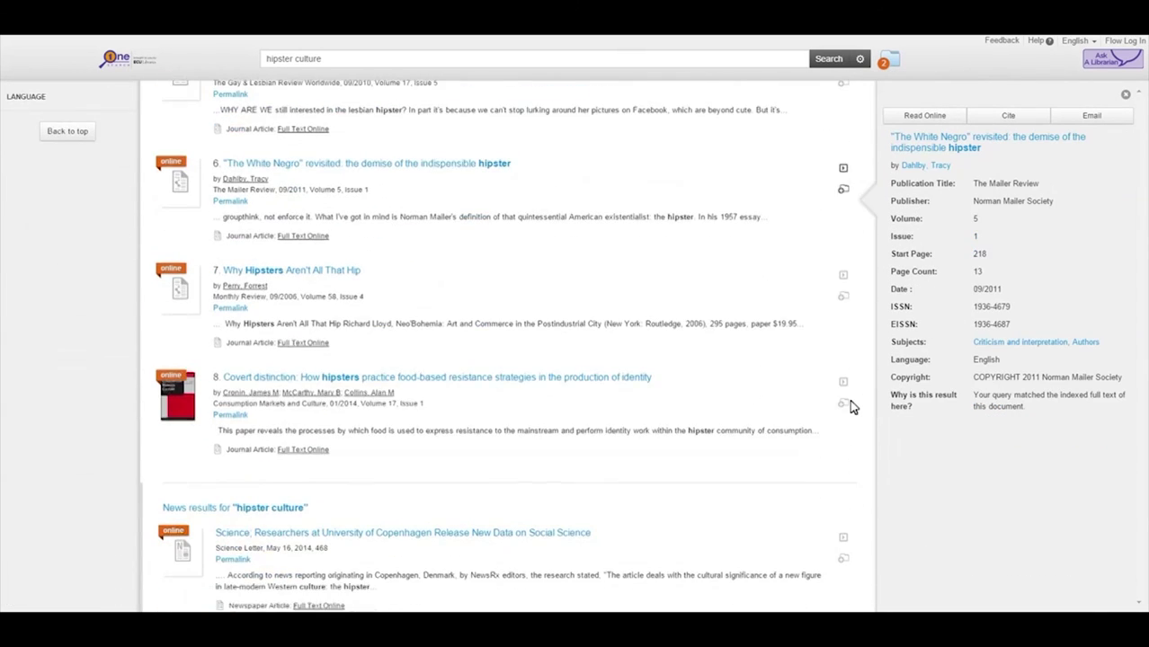
left_click(844, 296)
scroll(798, 356, "down", 2)
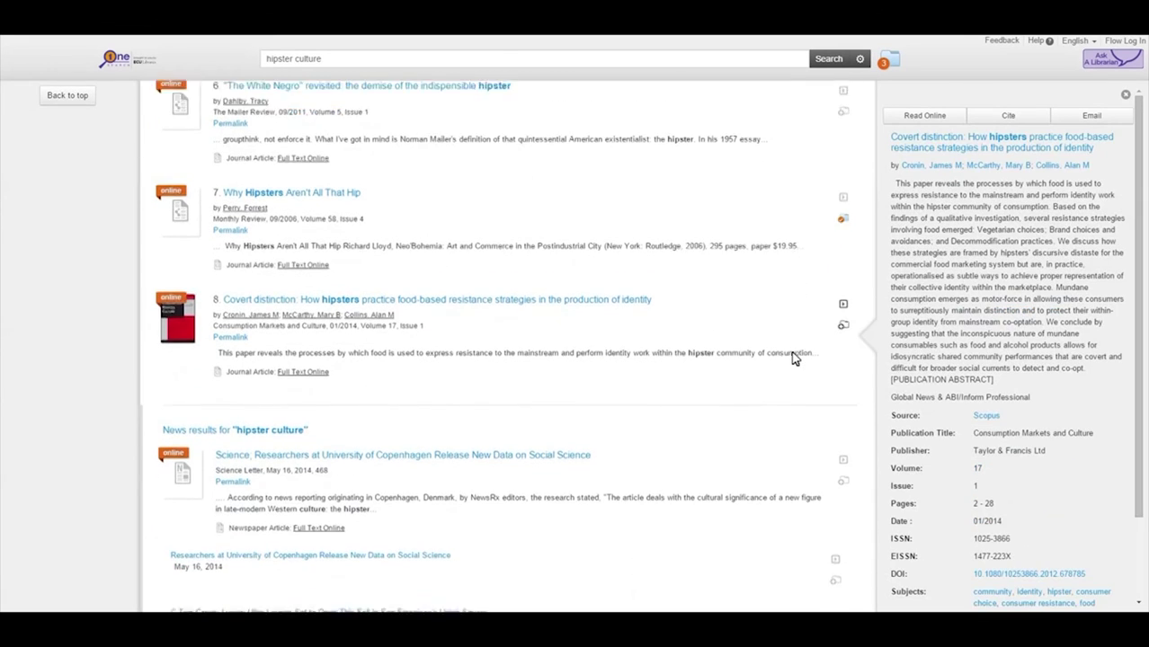
left_click(844, 296)
scroll(839, 129, "up", 1)
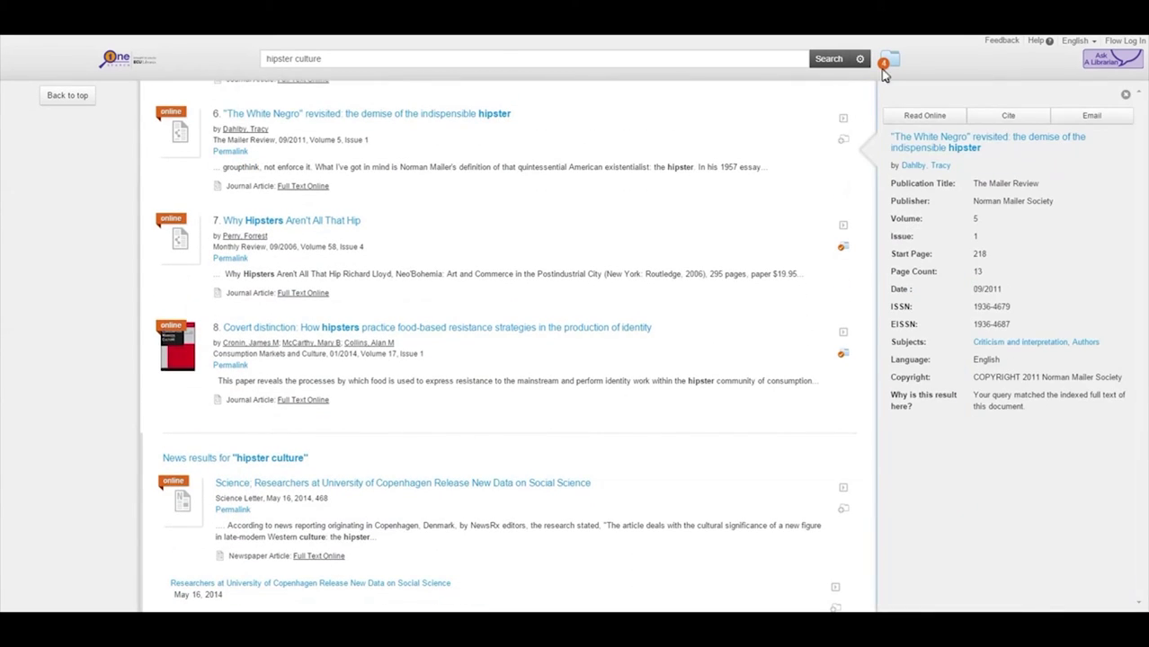
left_click(888, 62)
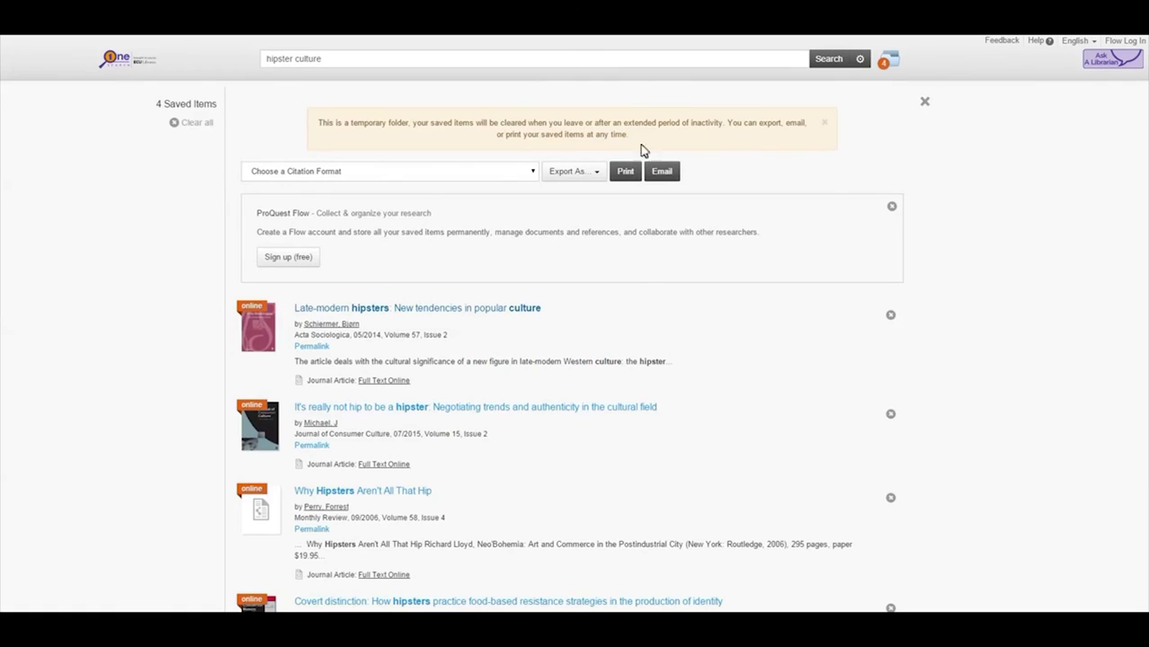
Step: Review the four saved articles, checking the citation format and Export As lists without changes
scroll(509, 297, "down", 2)
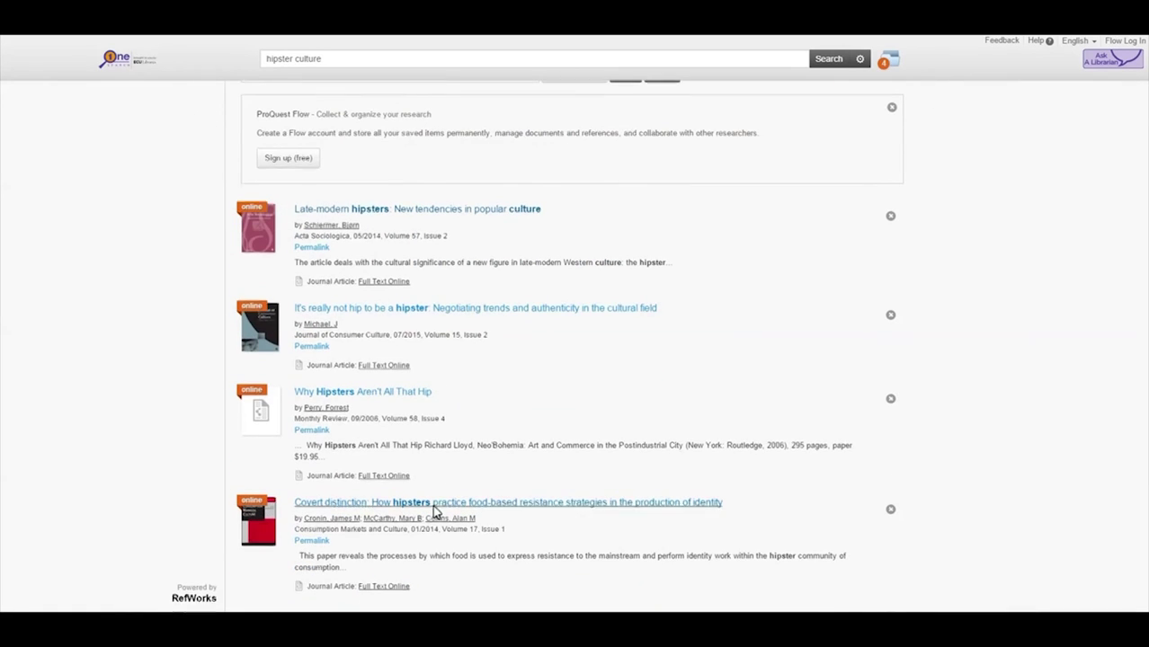
scroll(430, 508, "up", 2)
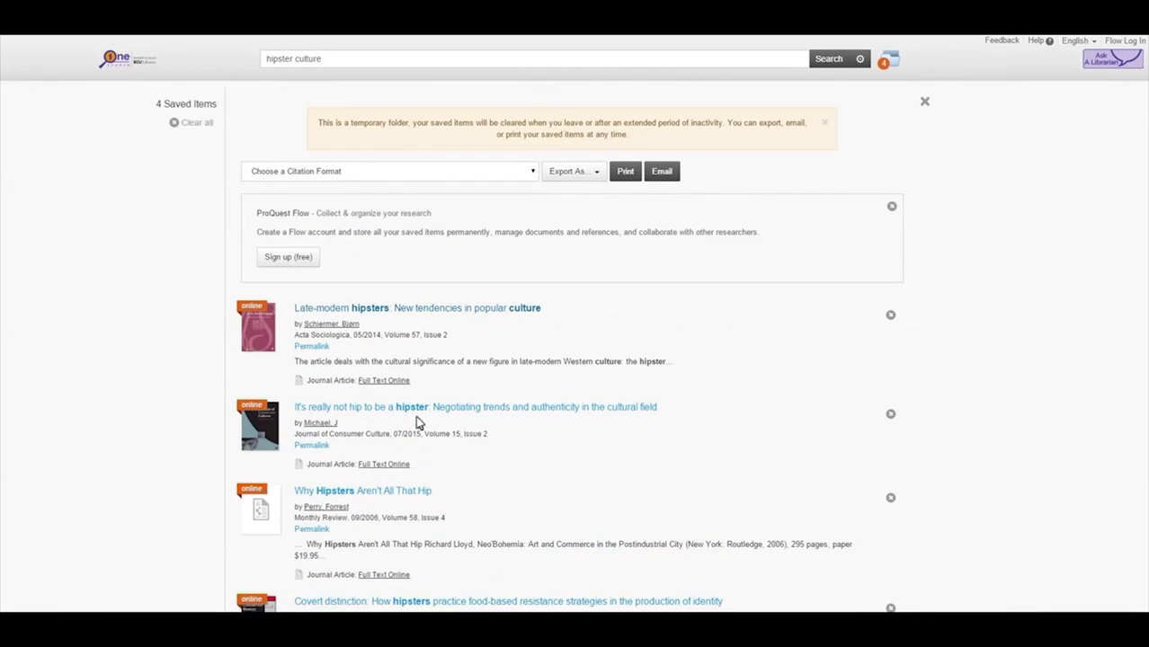
left_click(476, 181)
left_click(553, 210)
left_click(555, 172)
left_click(713, 235)
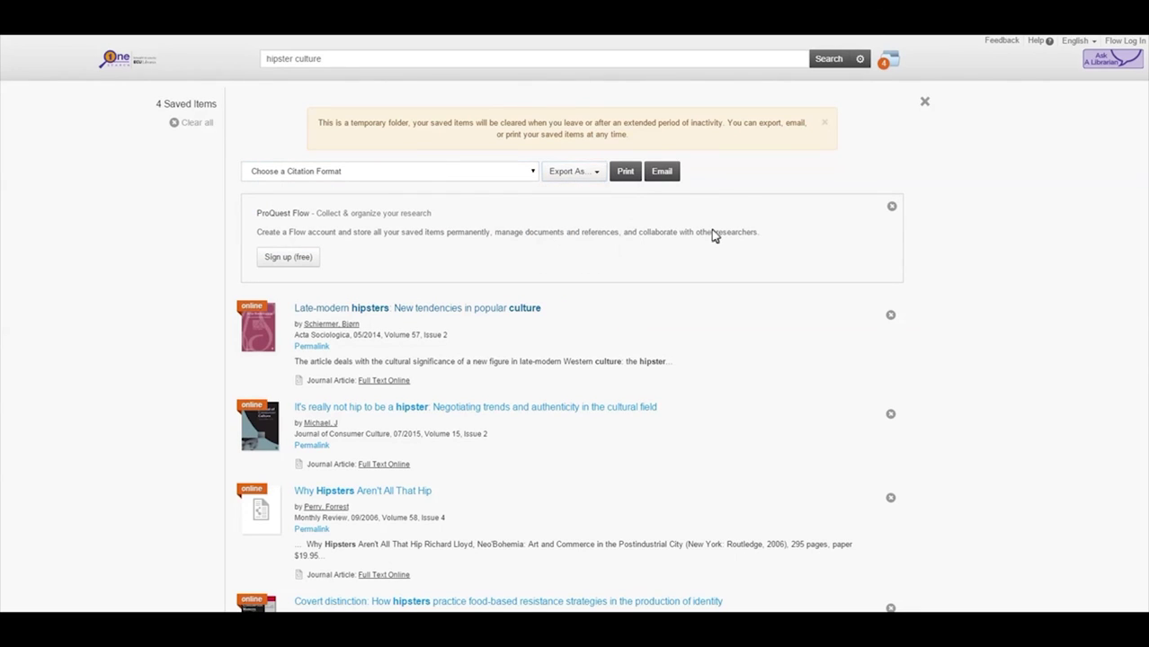